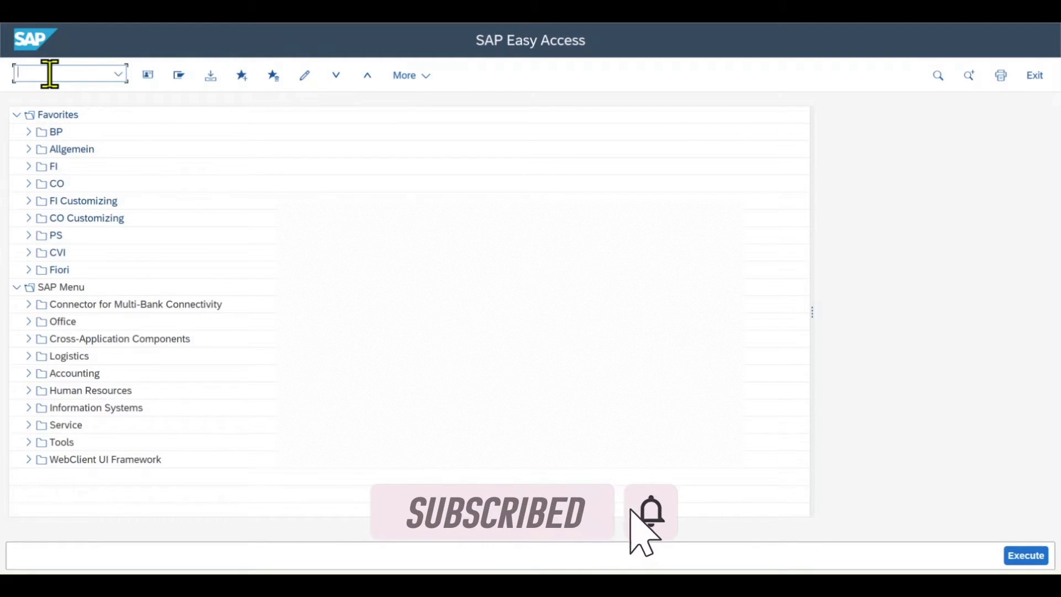
type("okkp")
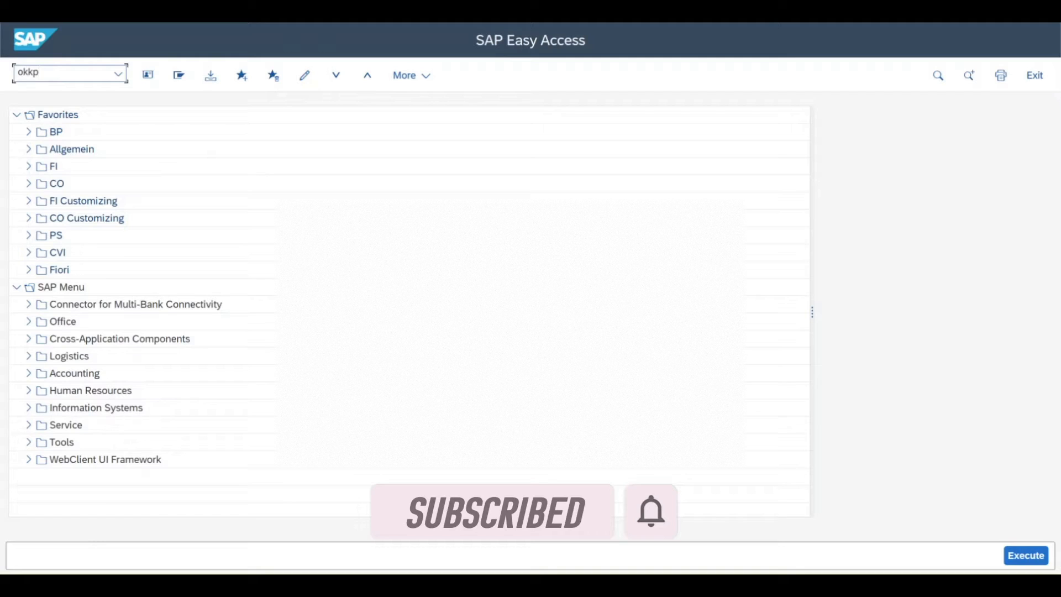
Step: Run transaction OKKP to reach the controlling areas Basic data overview
key("Return")
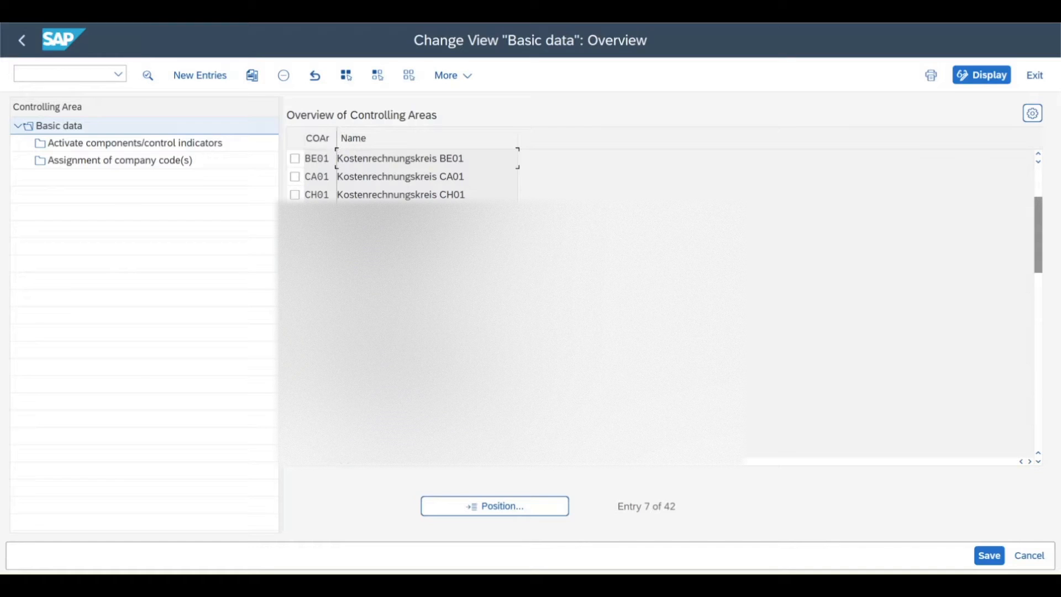
Step: Create a new entry with controlling area ZABC named Test Controlling Area
left_click(203, 77)
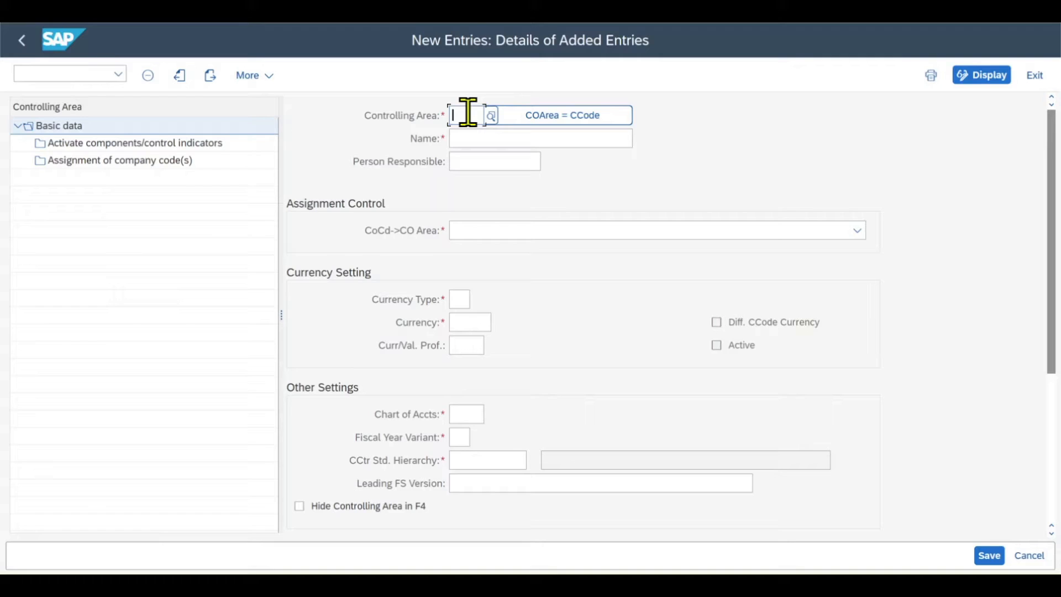
type("ZA")
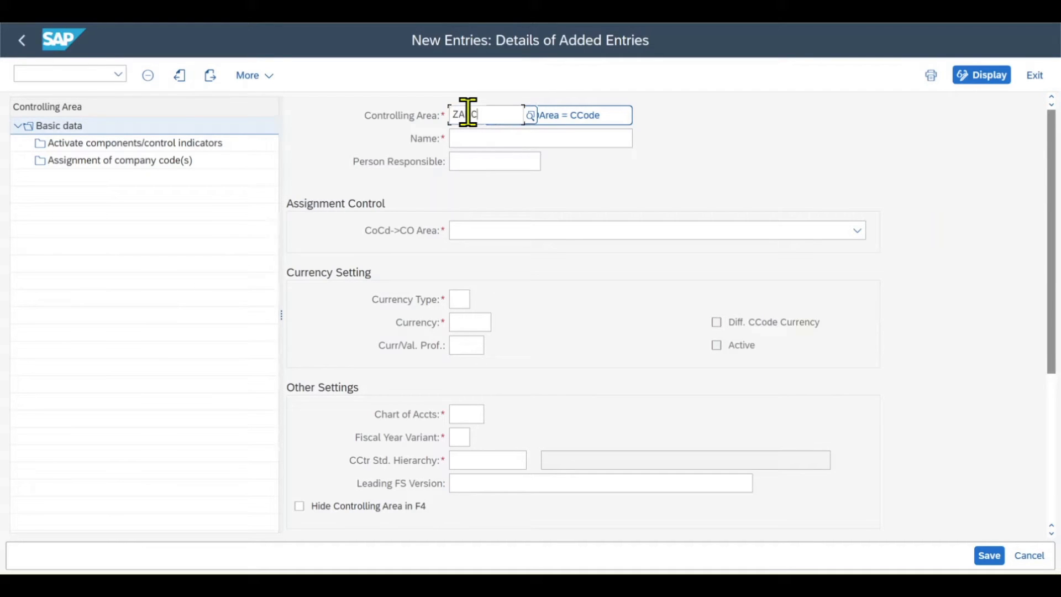
type("BC")
key("Tab")
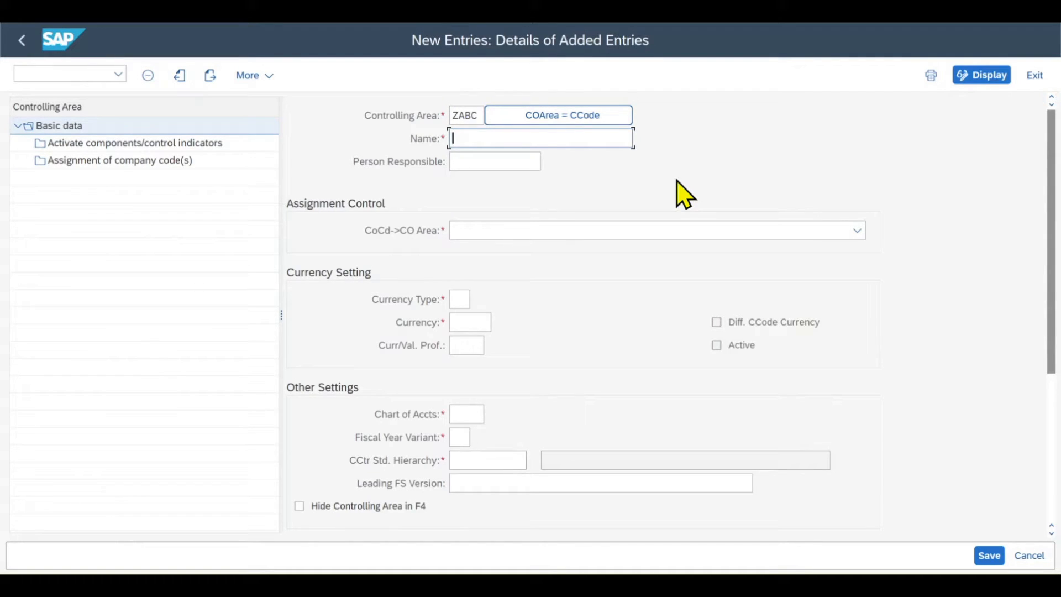
type("Test Controlling Area")
left_click(490, 164)
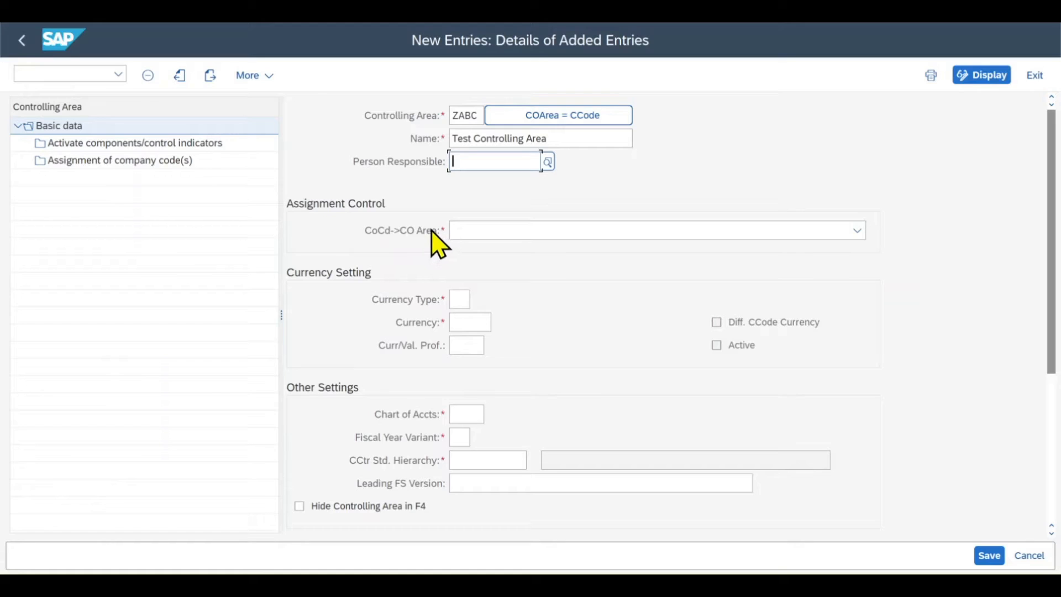
left_click(473, 231)
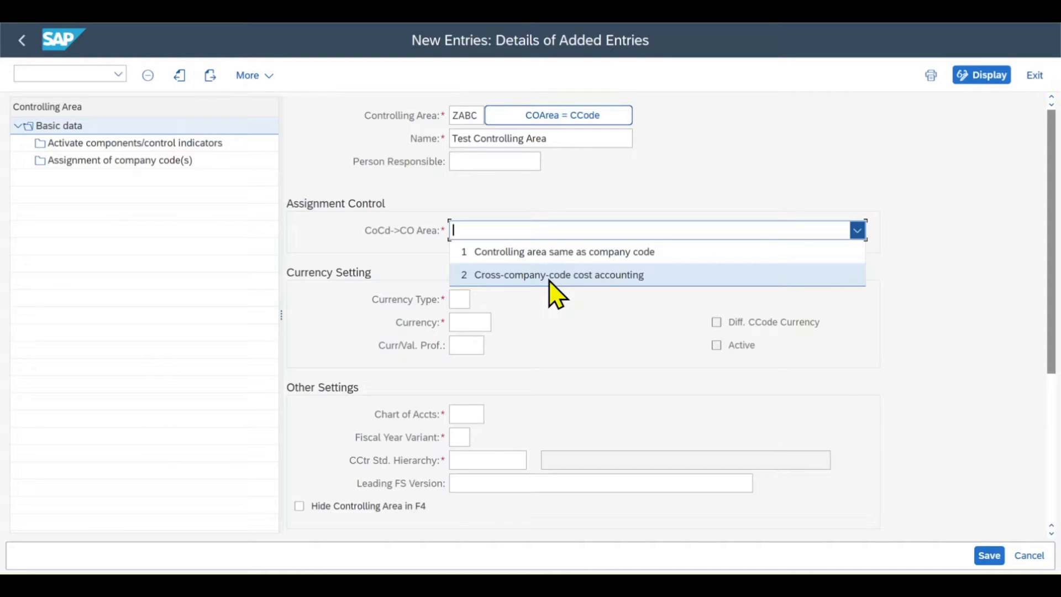
Step: Set CoCd->CO Area to 2 Cross-company-code cost accounting
left_click(512, 283)
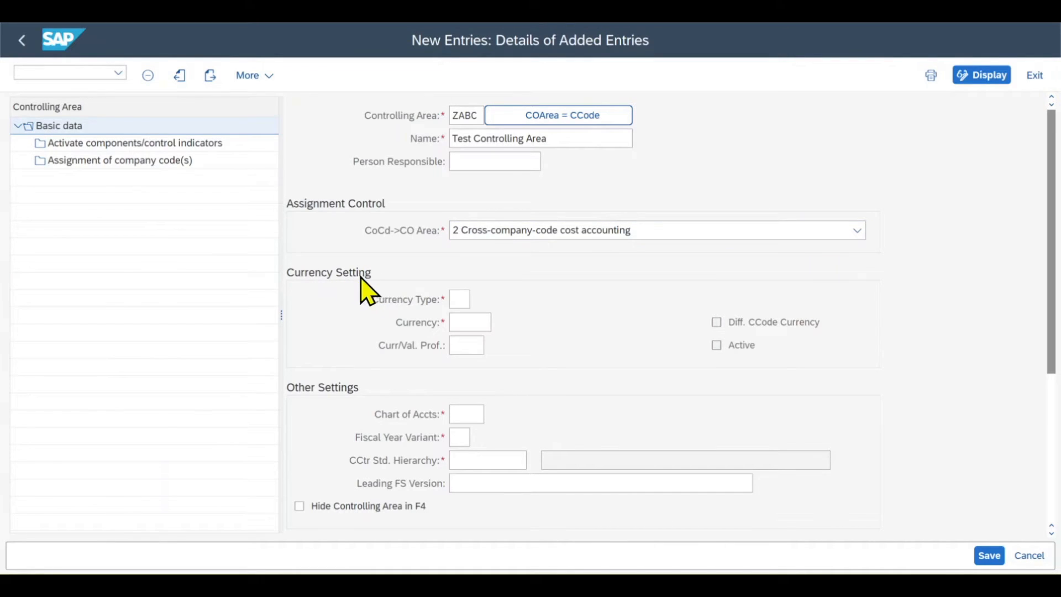
left_click(461, 299)
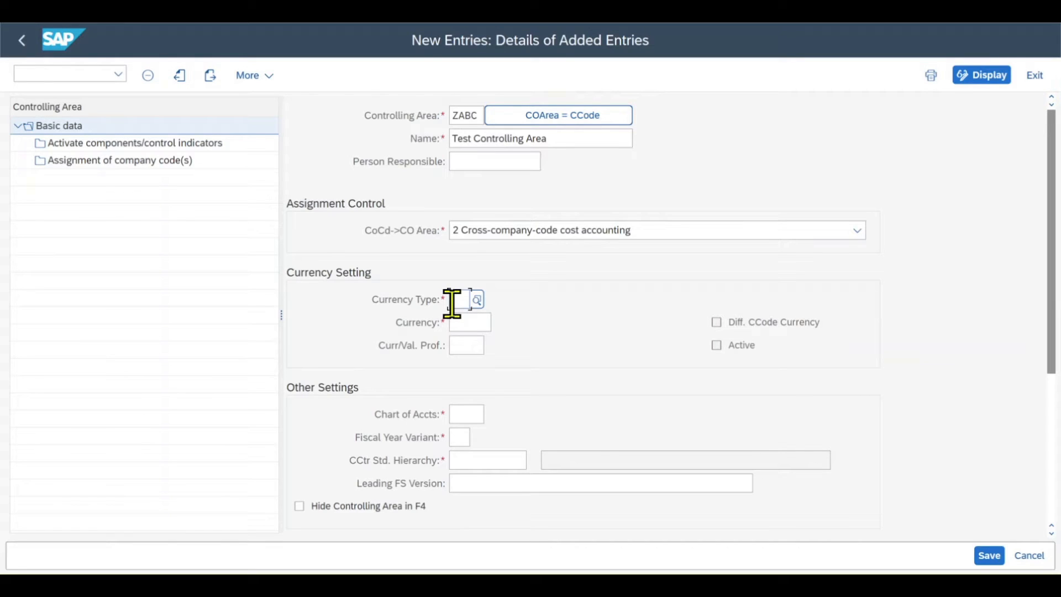
type("30")
Step: Enter currency type 30 and currency INR for ZABC
left_click(479, 357)
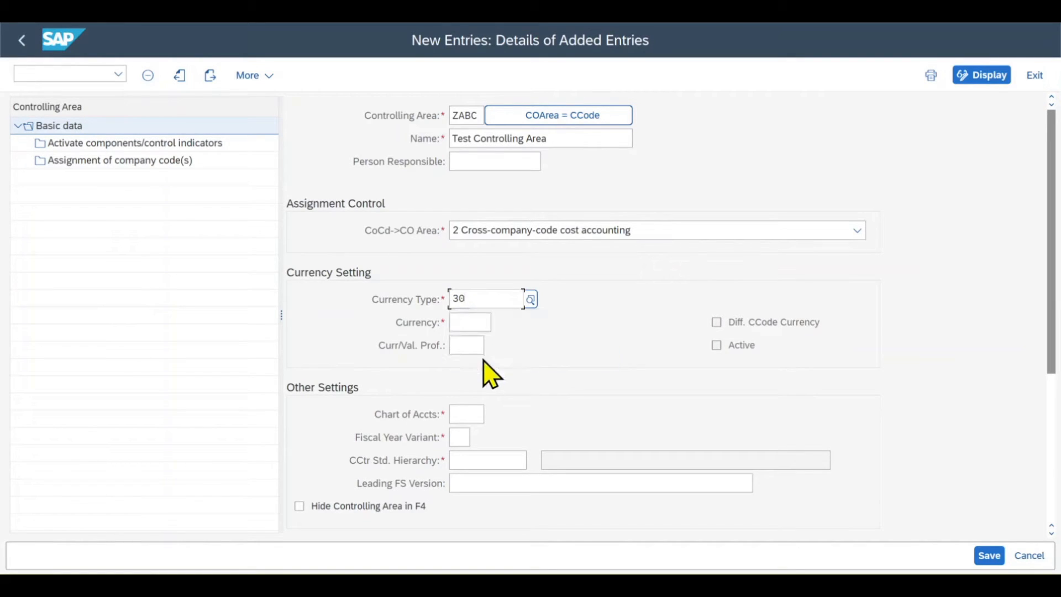
key("Tab")
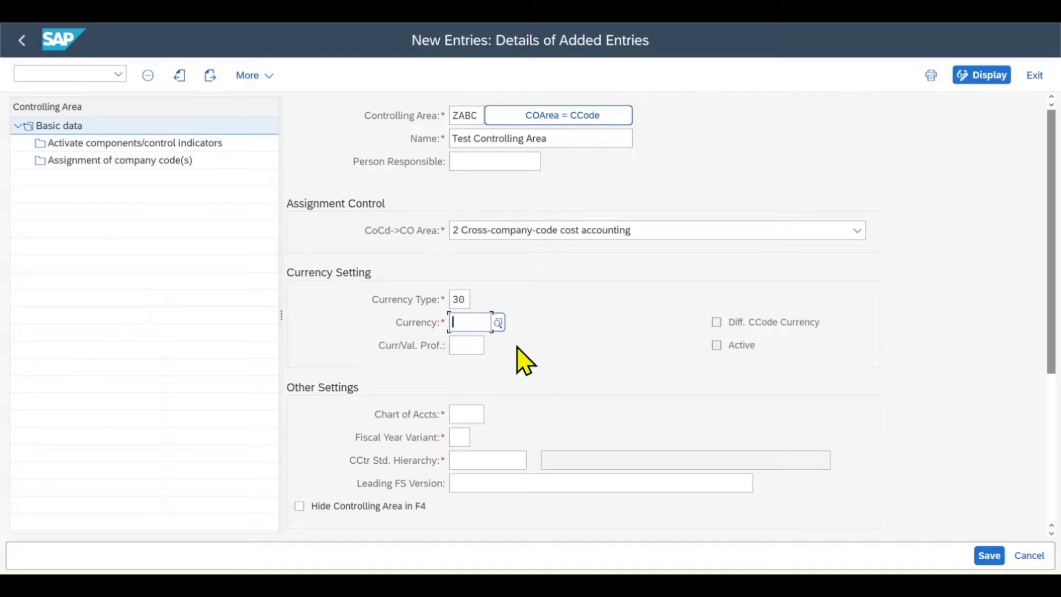
type("INR")
key("Return")
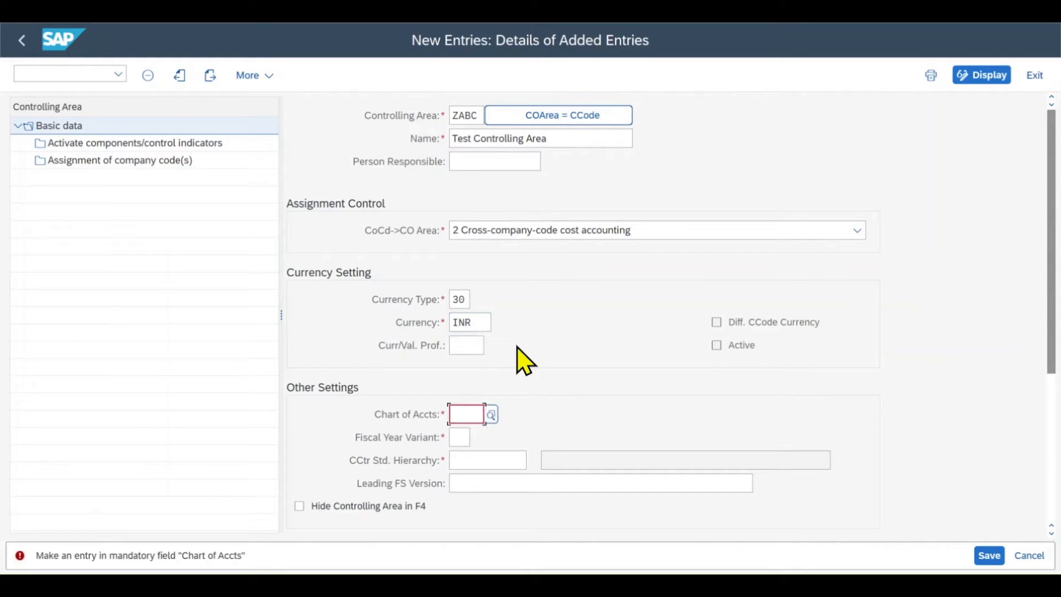
left_click(471, 348)
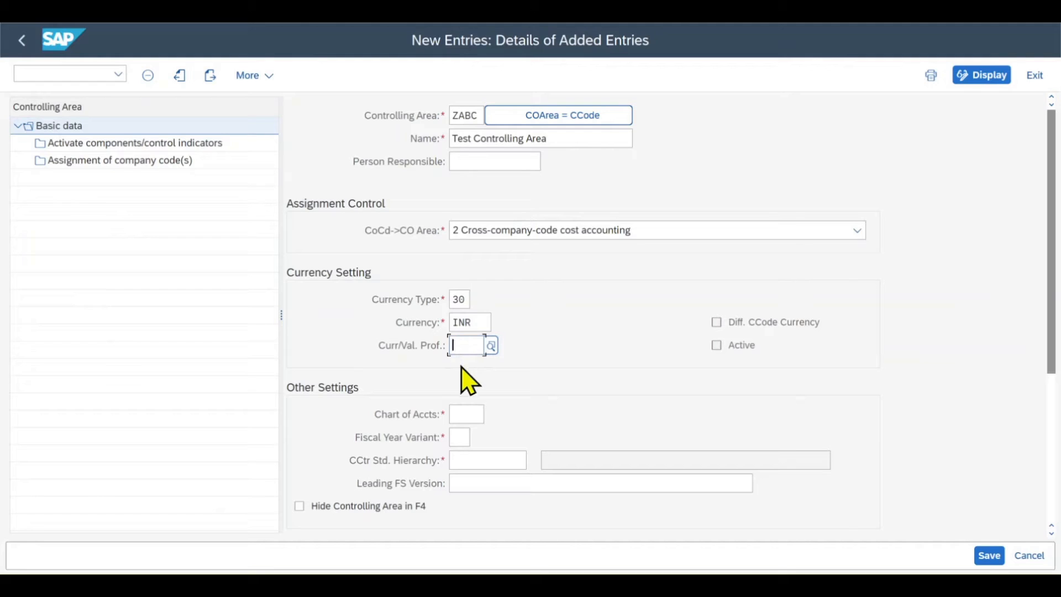
scroll(511, 394, "down", 1)
scroll(510, 394, "down", 2)
scroll(510, 393, "down", 1)
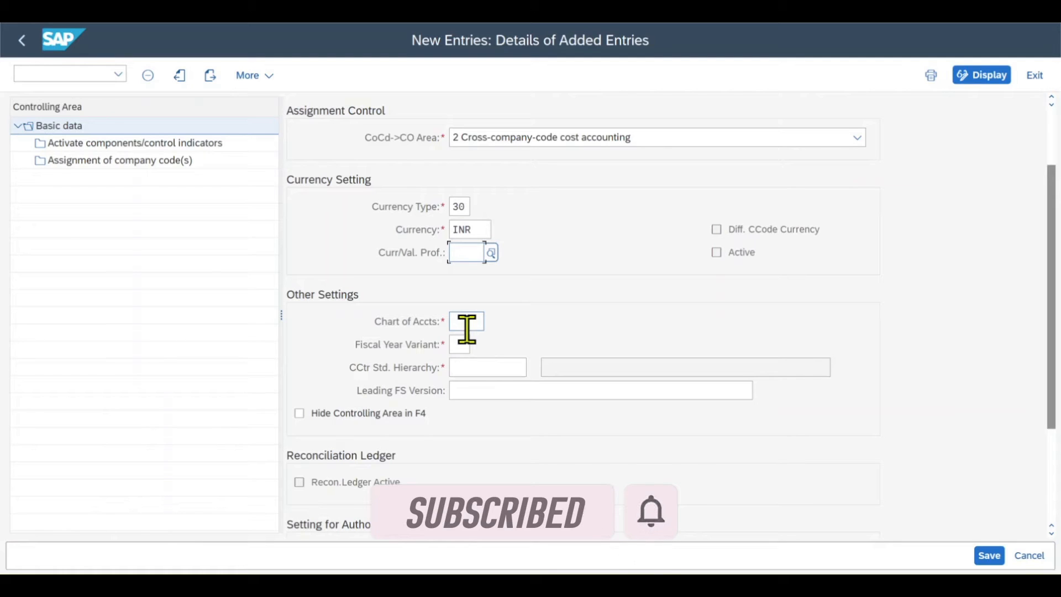
Step: Assign chart of accounts CAIN and pick fiscal year variant K4 from the value help
left_click(467, 323)
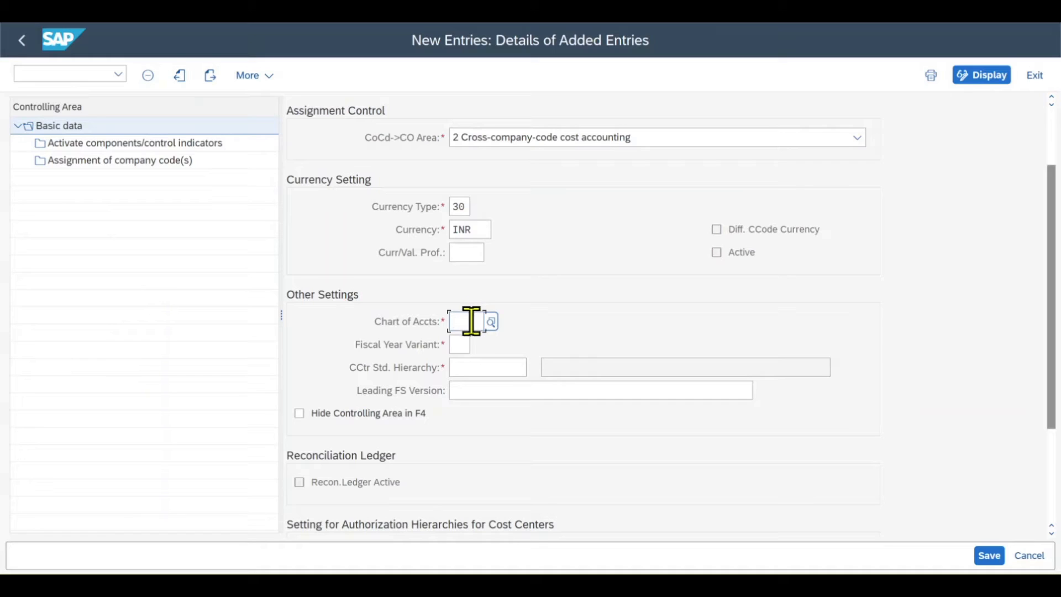
type("CAIN")
key("Return")
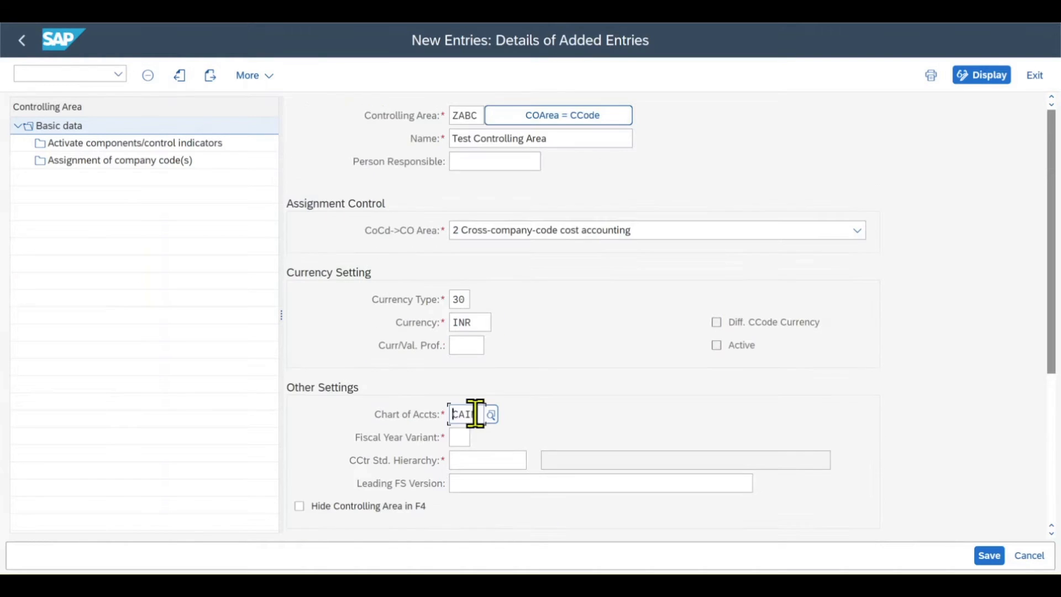
left_click(465, 438)
left_click(476, 438)
double_click(528, 474)
double_click(463, 438)
scroll(526, 398, "down", 2)
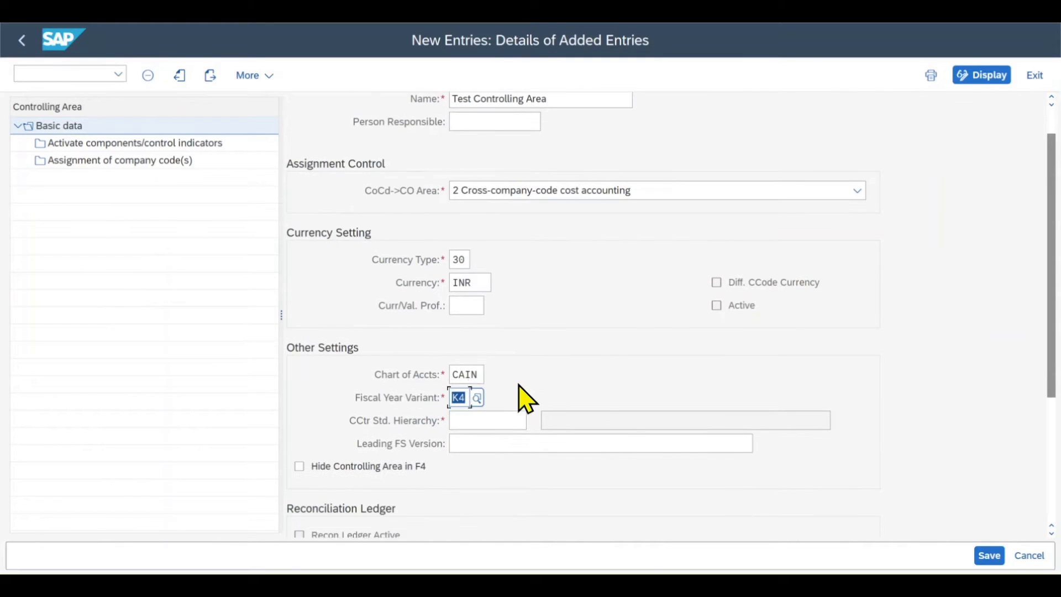
scroll(526, 398, "down", 1)
scroll(522, 390, "down", 2)
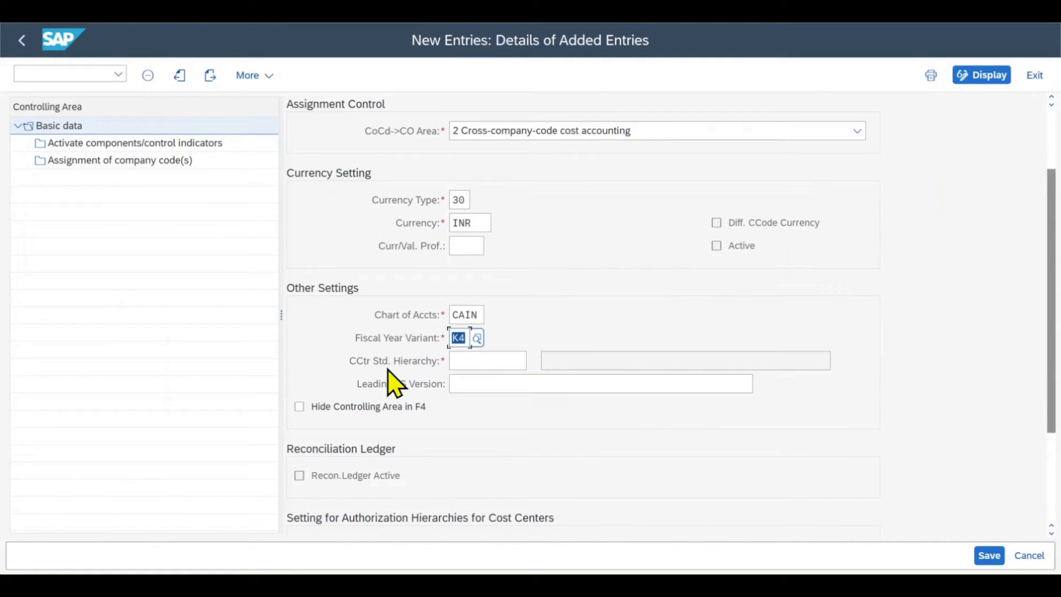
left_click(479, 415)
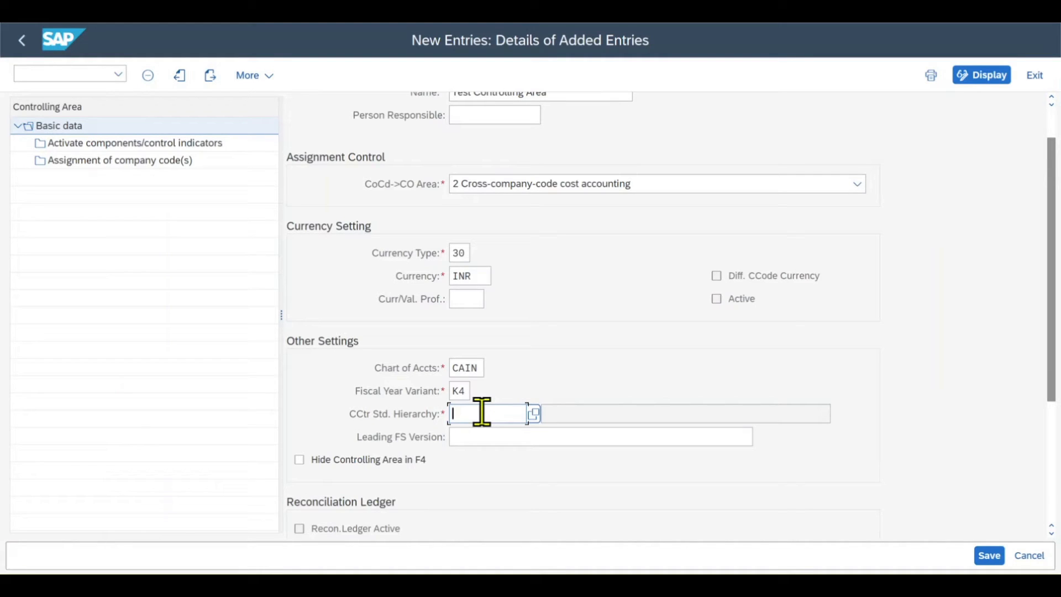
Step: Set cost center standard hierarchy ZINR and agree to create it as a new hierarchy
key("F4")
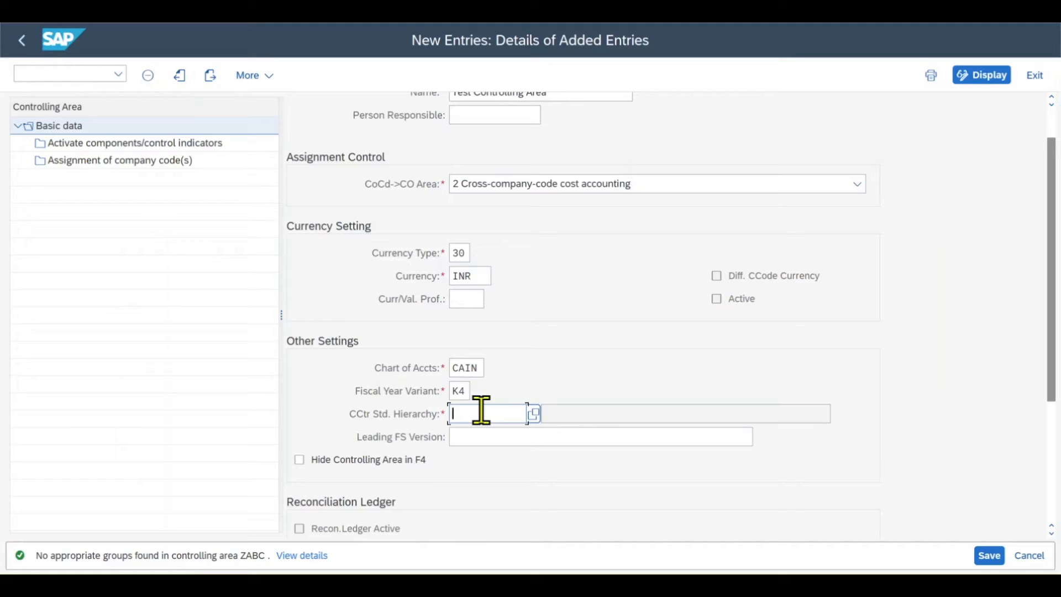
type("ZINR")
key("Return")
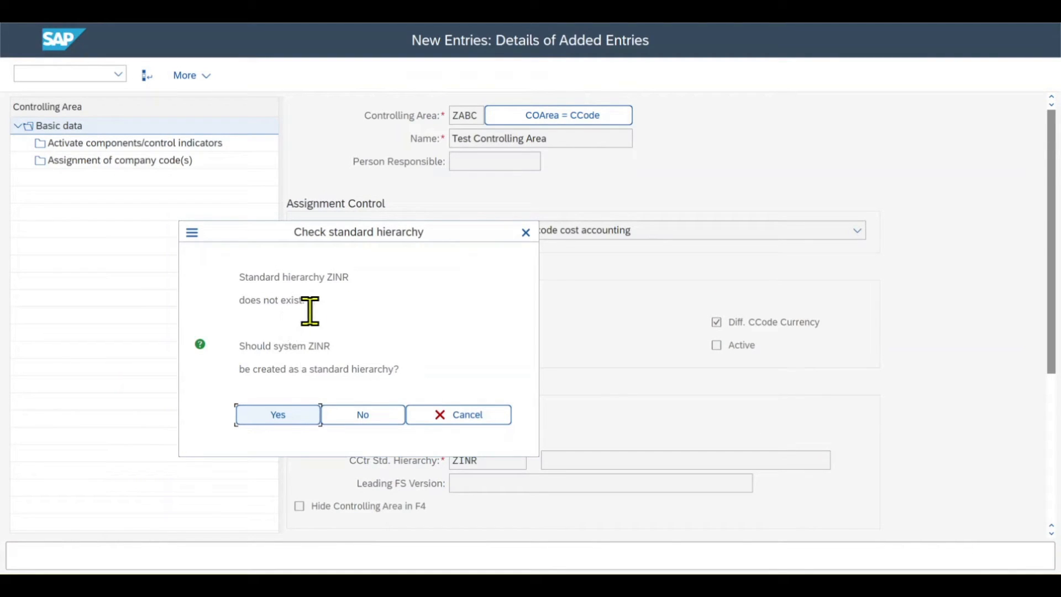
left_click(298, 415)
scroll(540, 372, "down", 3)
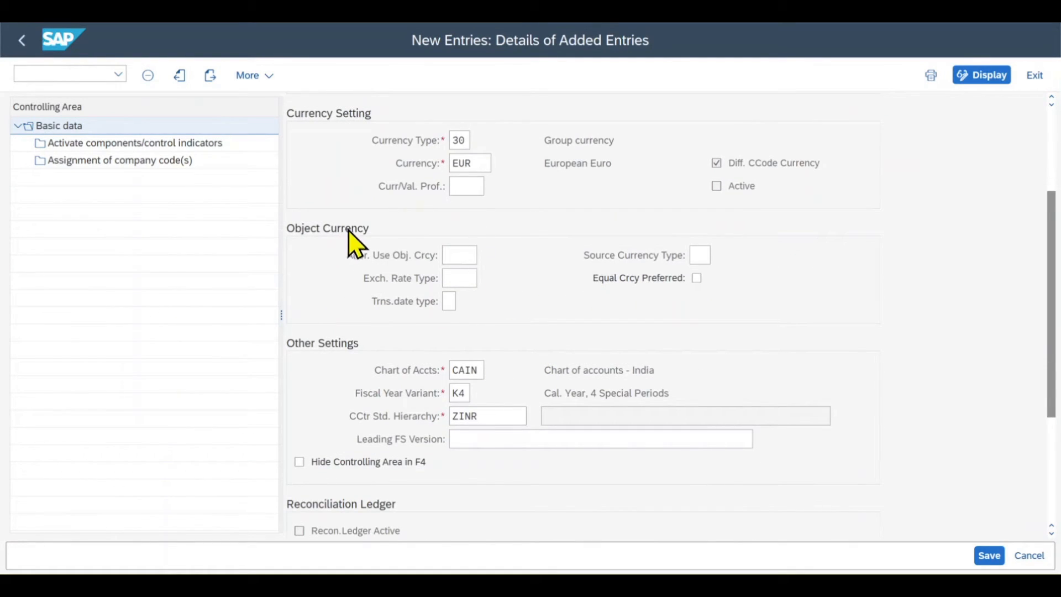
Step: Enter leading FS version INT under Other Settings and save ZABC's basic data
left_click(471, 254)
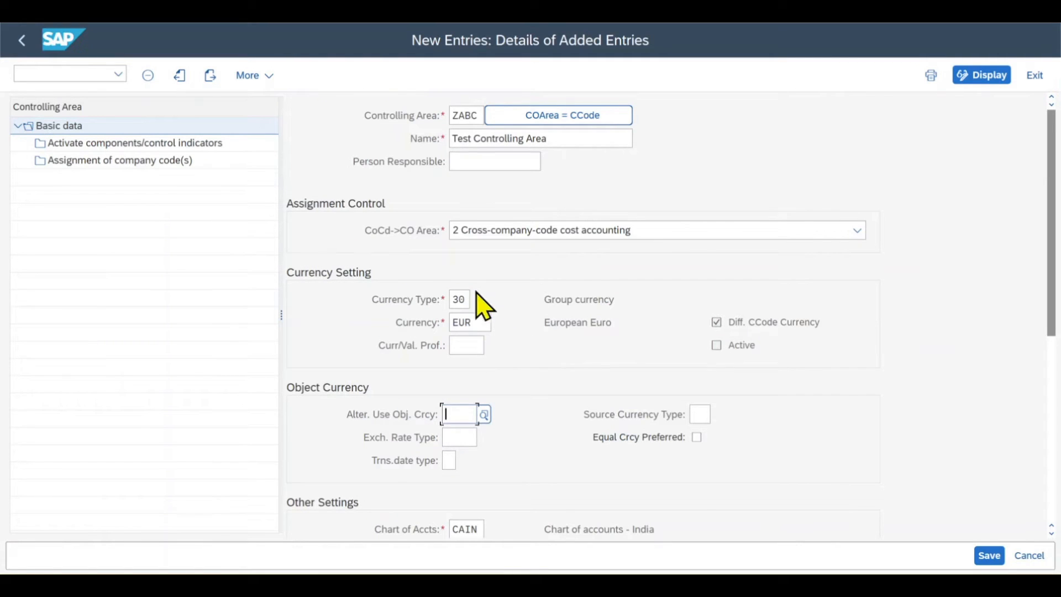
scroll(523, 359, "down", 5)
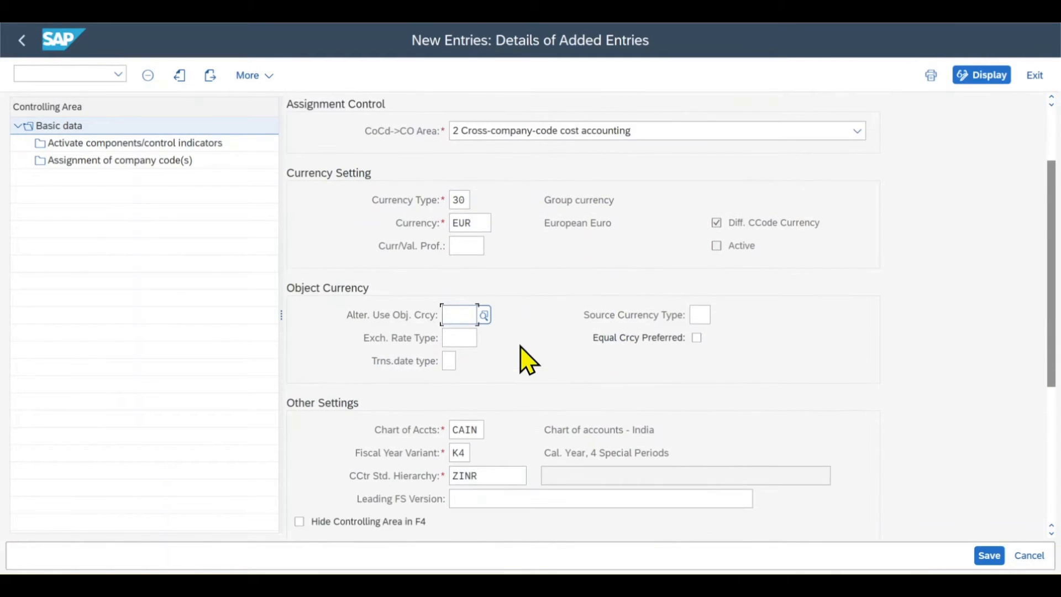
scroll(520, 344, "down", 1)
scroll(498, 290, "down", 2)
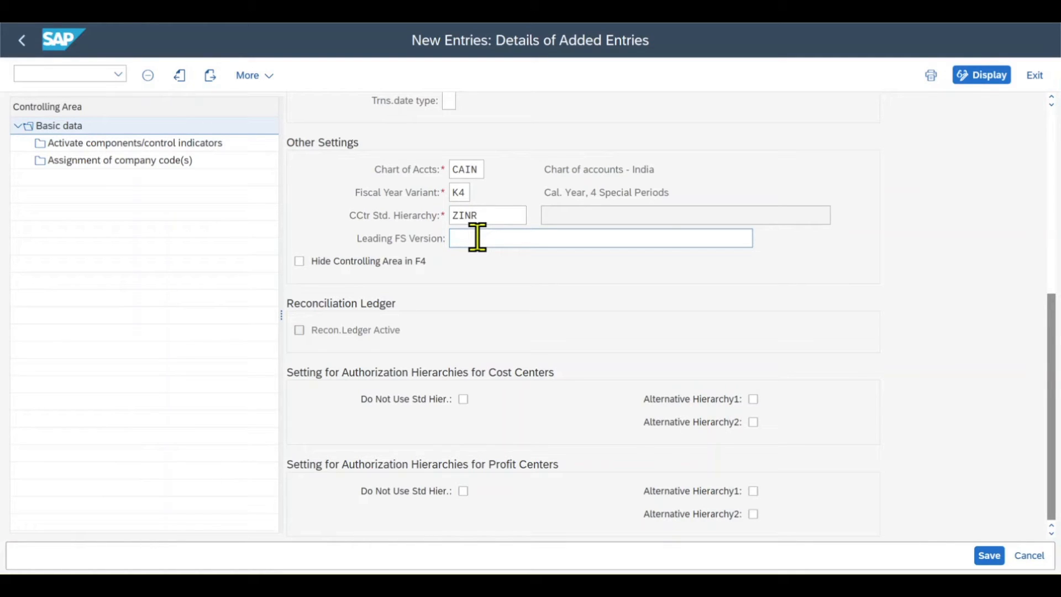
left_click(477, 238)
left_click(761, 240)
type("INT")
left_click(989, 556)
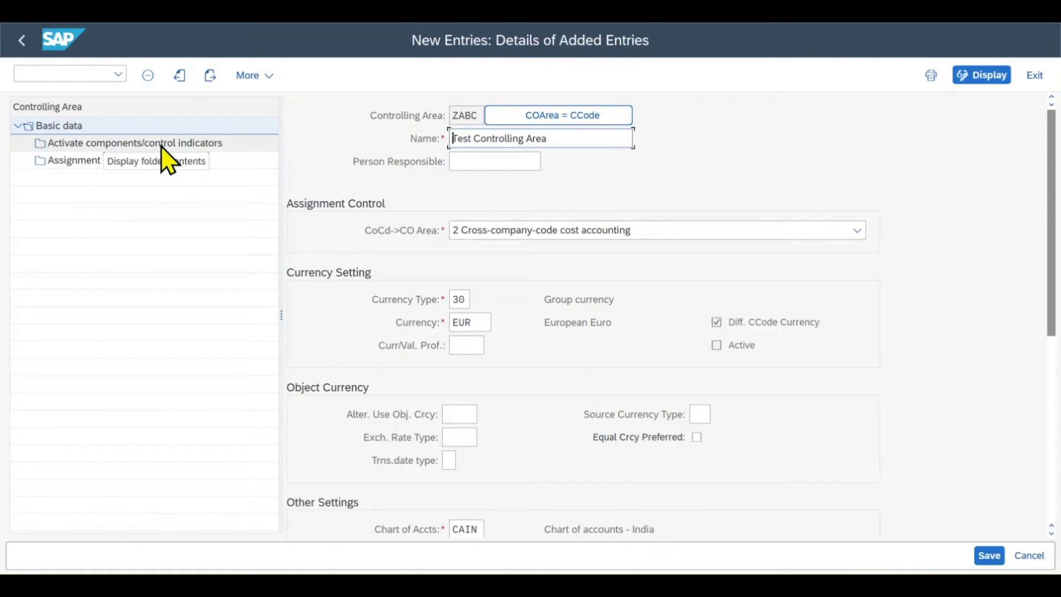
left_click(178, 146)
Step: Add a new active-components entry for ZABC starting fiscal year 2023
left_click(209, 77)
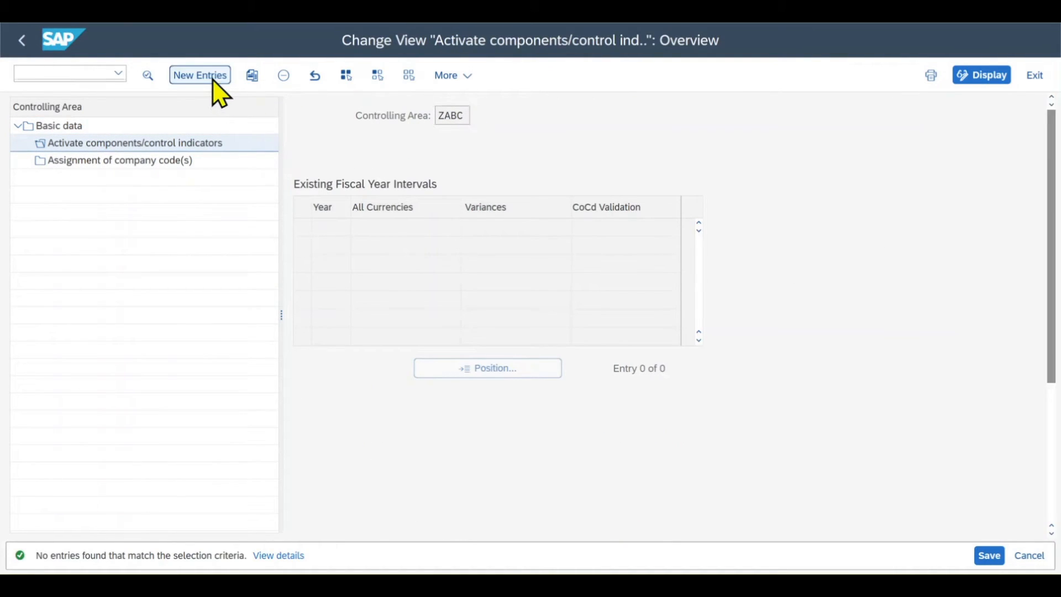
type("2")
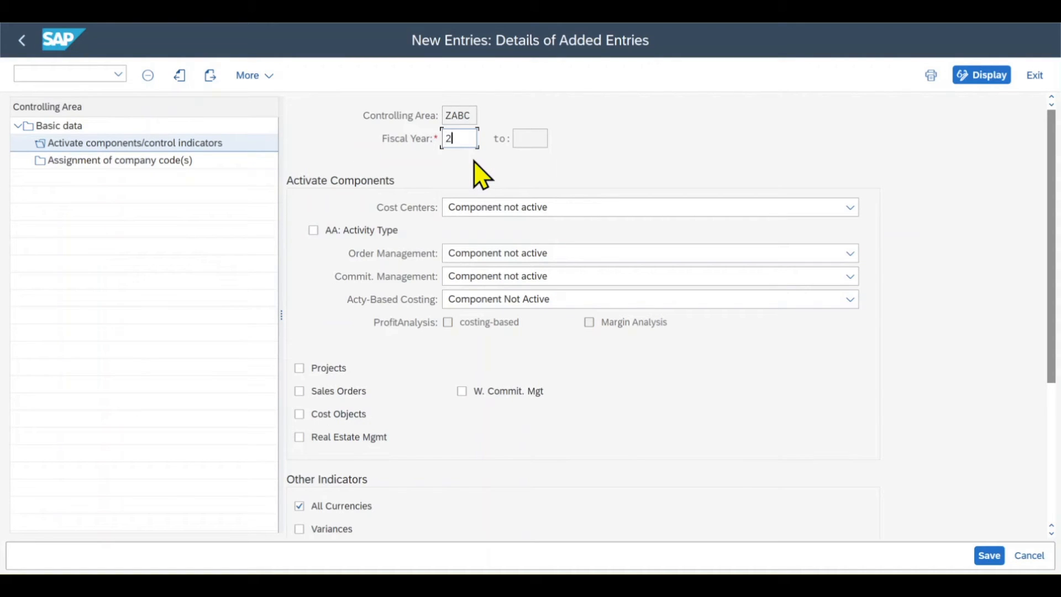
type("023")
key("Return")
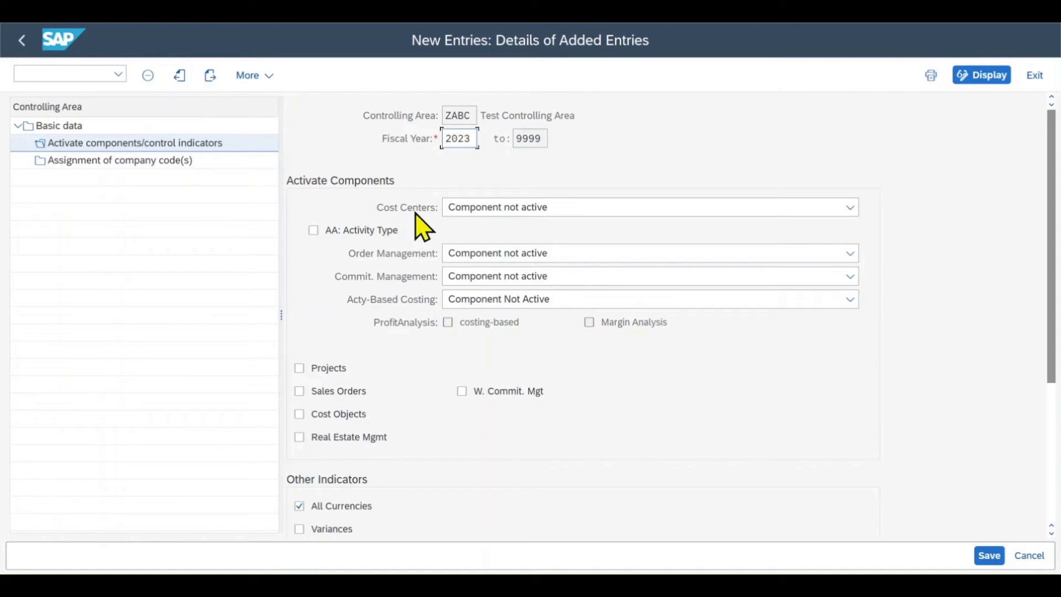
Step: Set Cost Centers and Order Management to Component active, tick AA: Activity Type, keep Acty-Based Costing not active
left_click(461, 209)
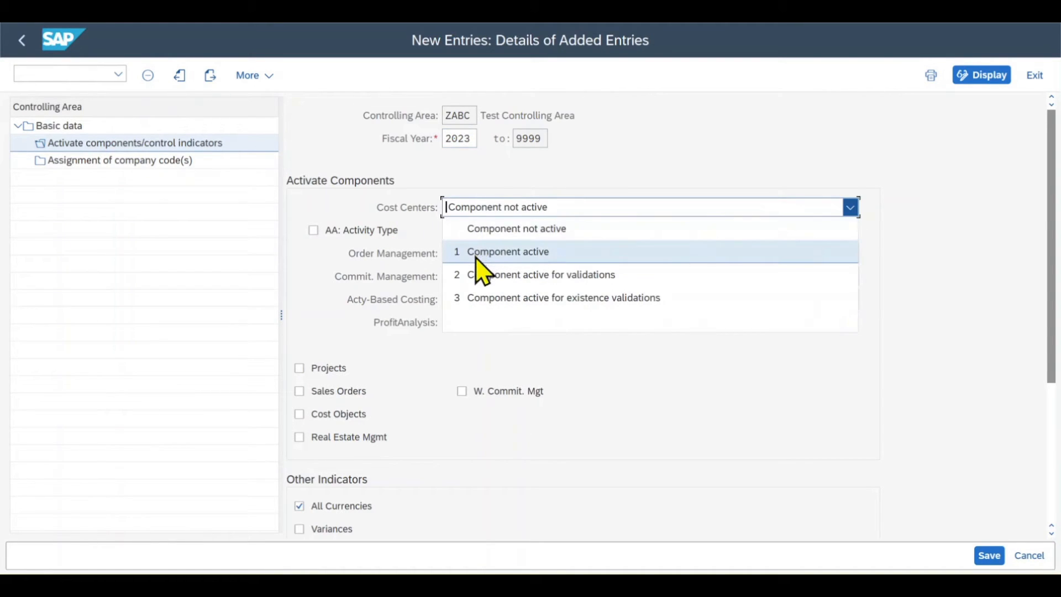
left_click(490, 252)
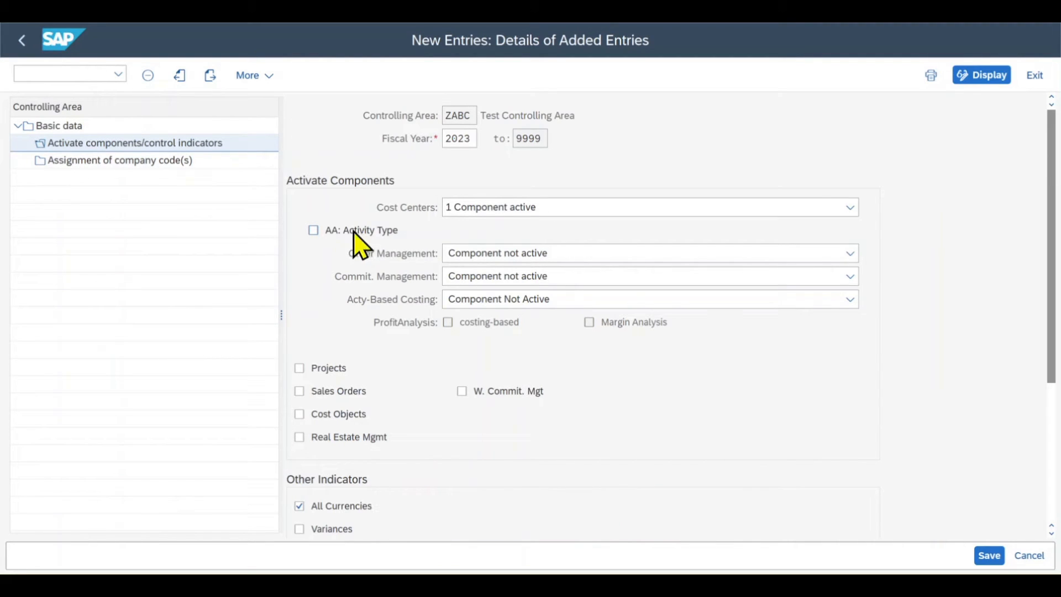
left_click(355, 232)
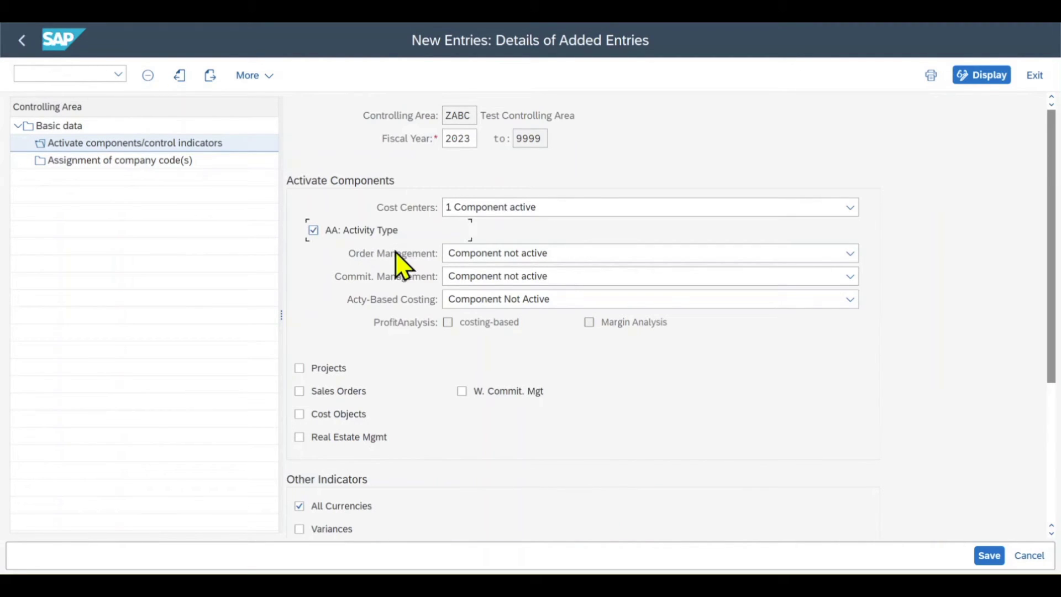
left_click(490, 257)
left_click(465, 295)
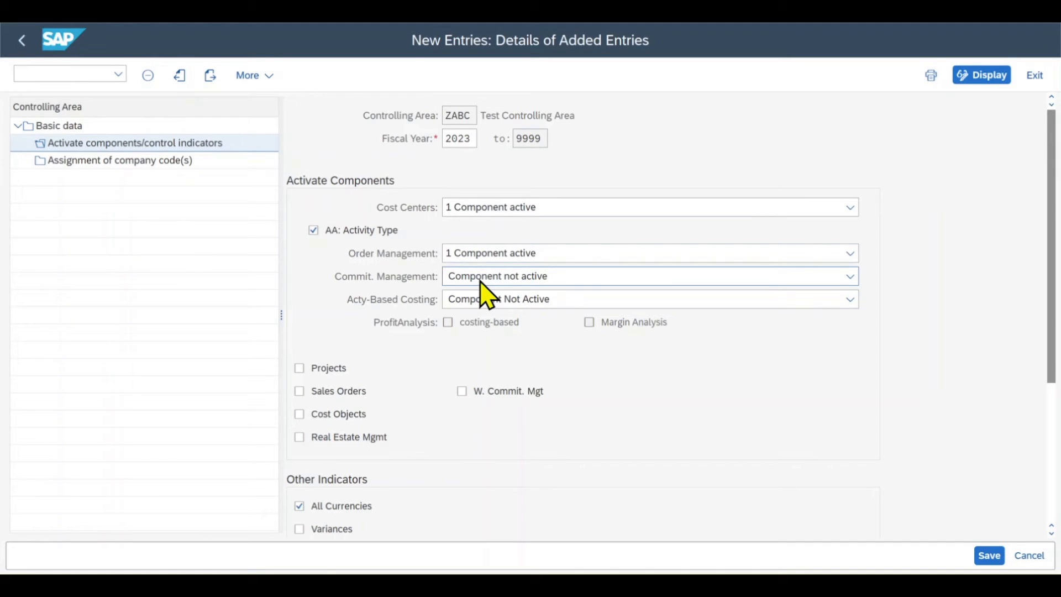
left_click(481, 300)
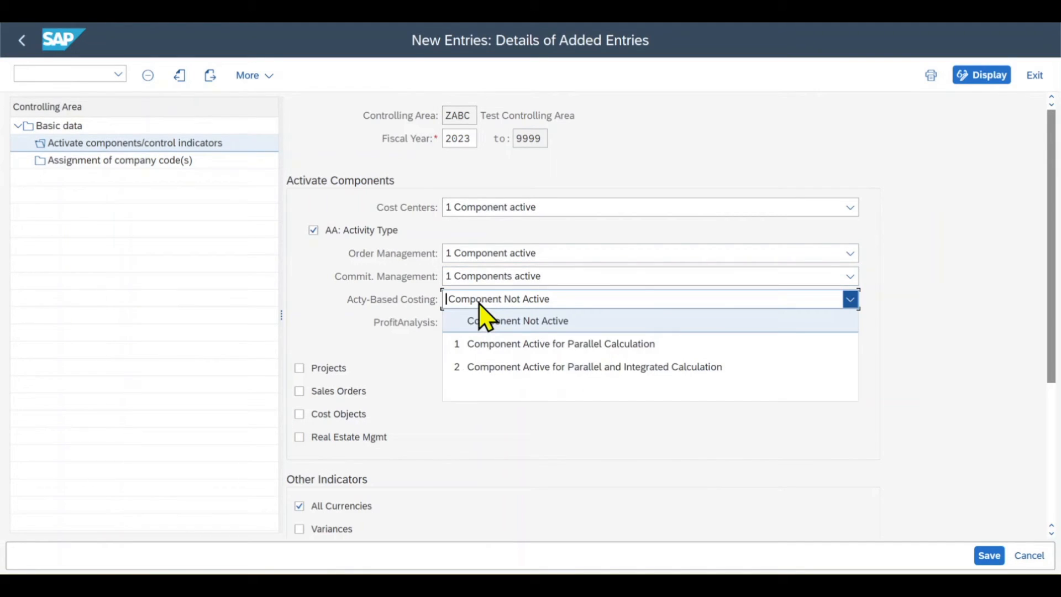
left_click(483, 319)
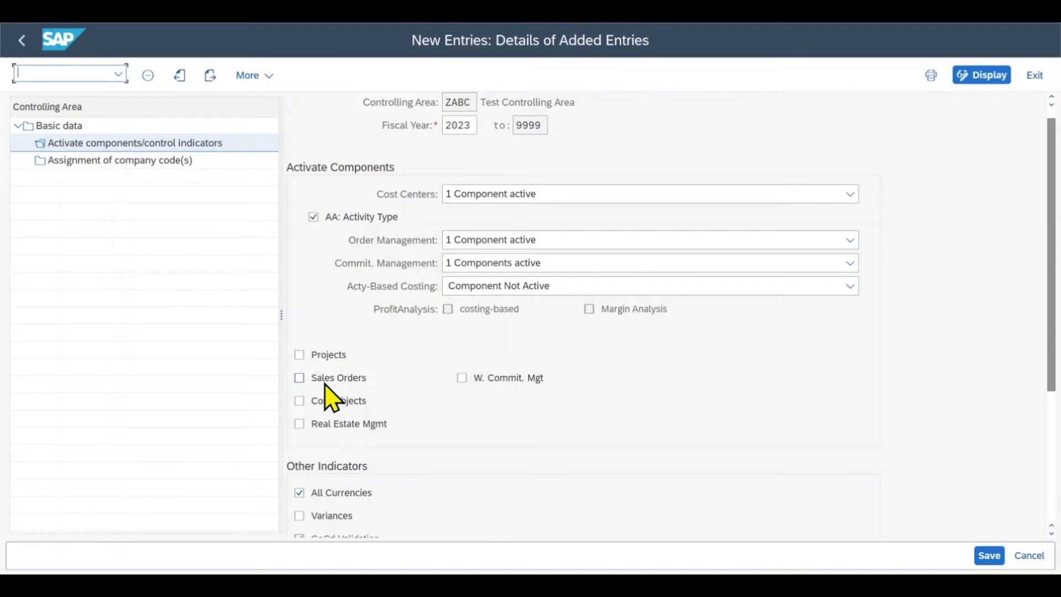
scroll(330, 397, "up", 1)
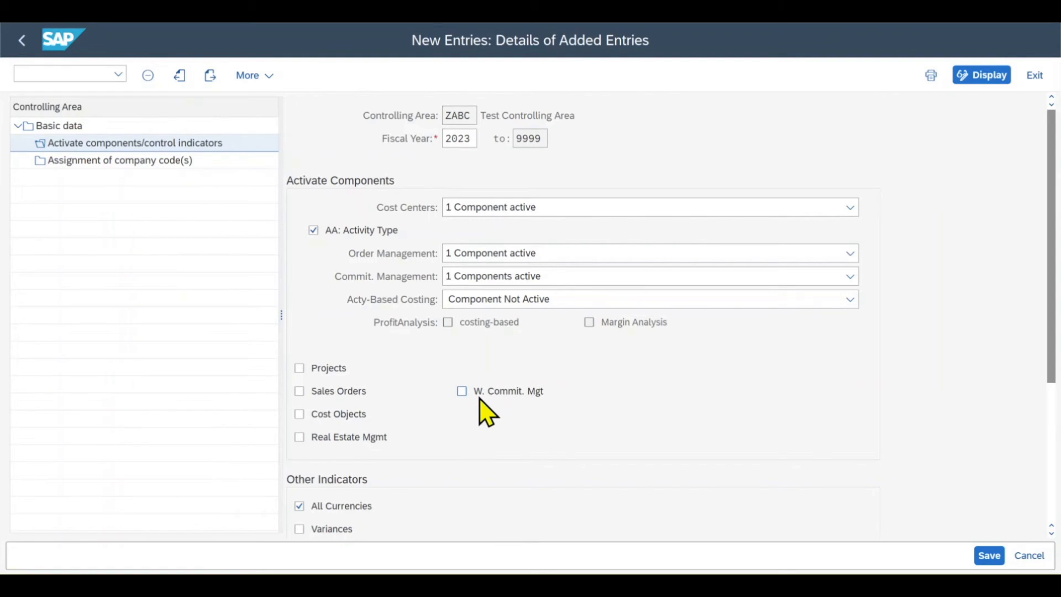
scroll(498, 403, "down", 1)
scroll(497, 403, "down", 1)
scroll(499, 404, "down", 1)
scroll(498, 404, "down", 1)
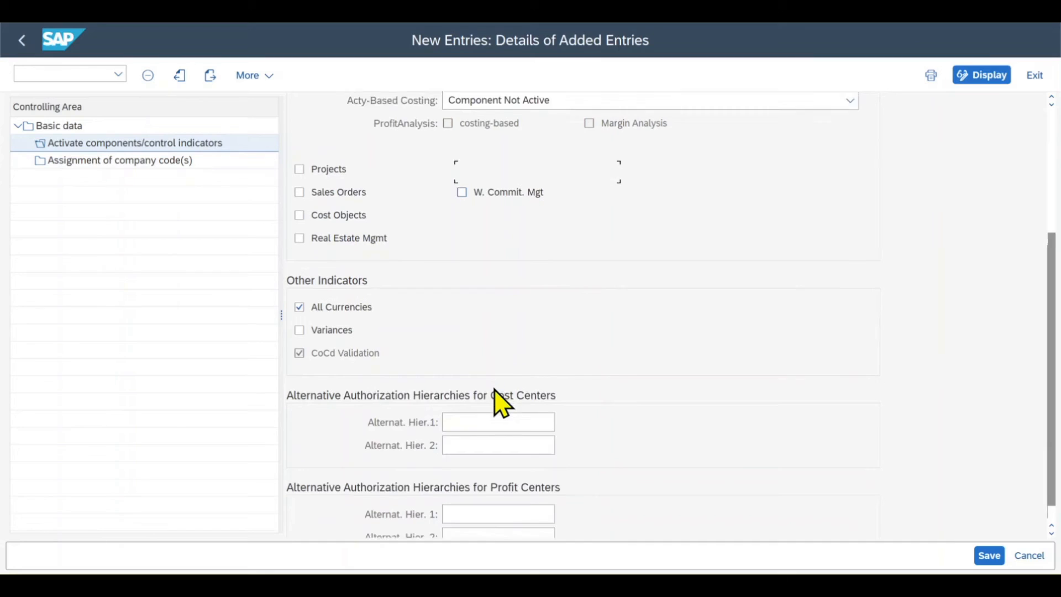
scroll(369, 332, "up", 1)
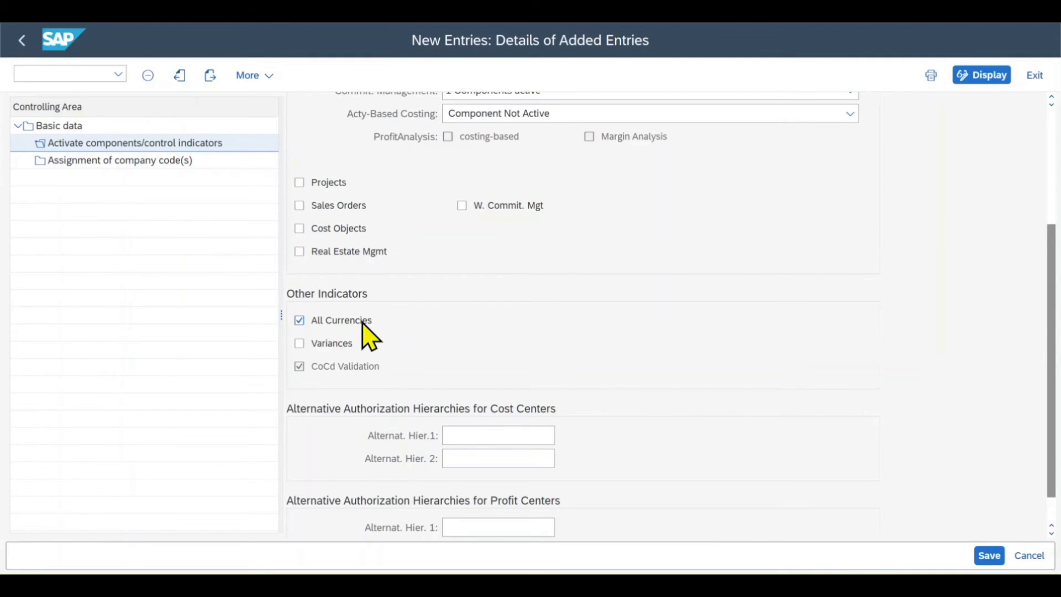
scroll(368, 336, "down", 1)
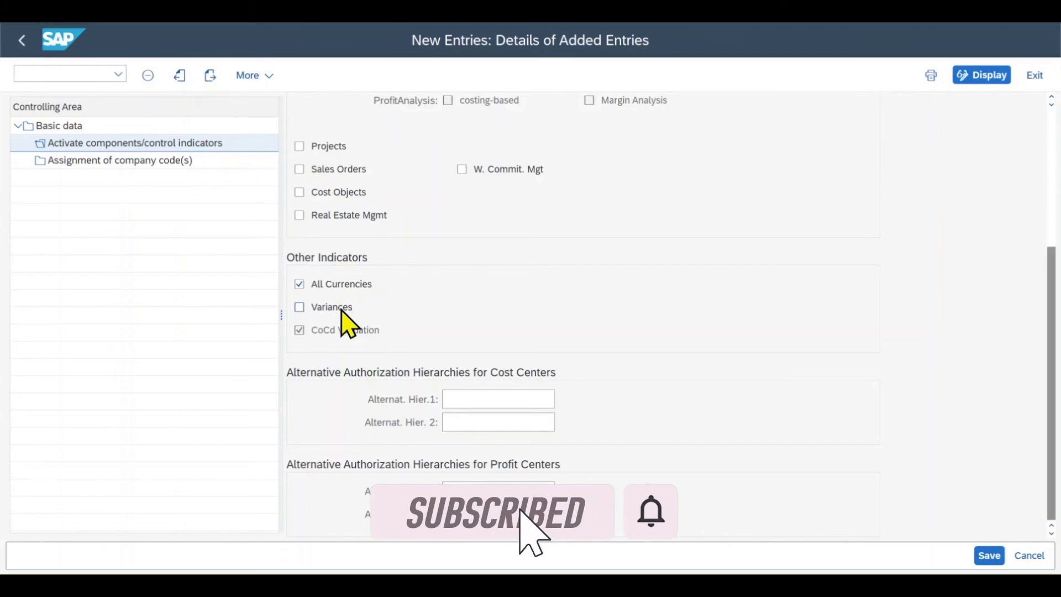
scroll(465, 307, "up", 1)
scroll(477, 328, "down", 1)
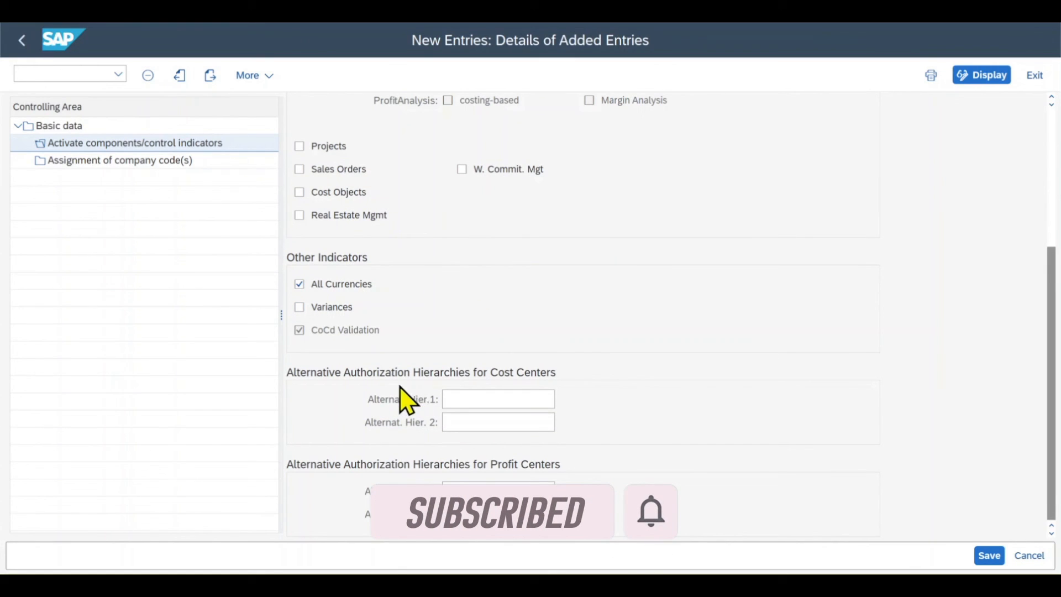
left_click(476, 400)
scroll(484, 415, "up", 5)
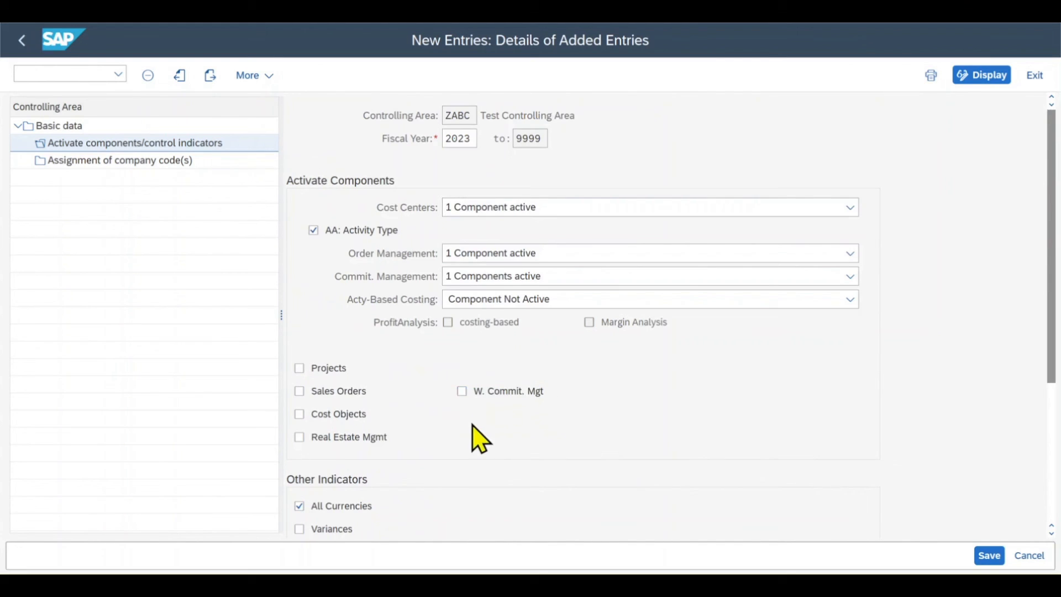
scroll(473, 439, "down", 5)
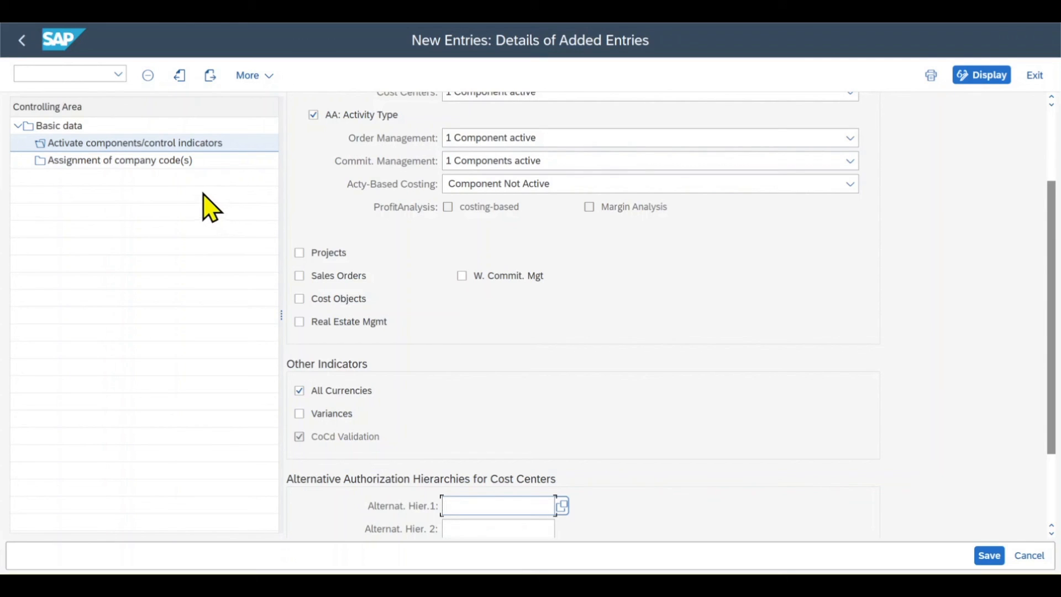
Step: Add a company code assignment row for ZABC and find no company codes in the value help
left_click(141, 162)
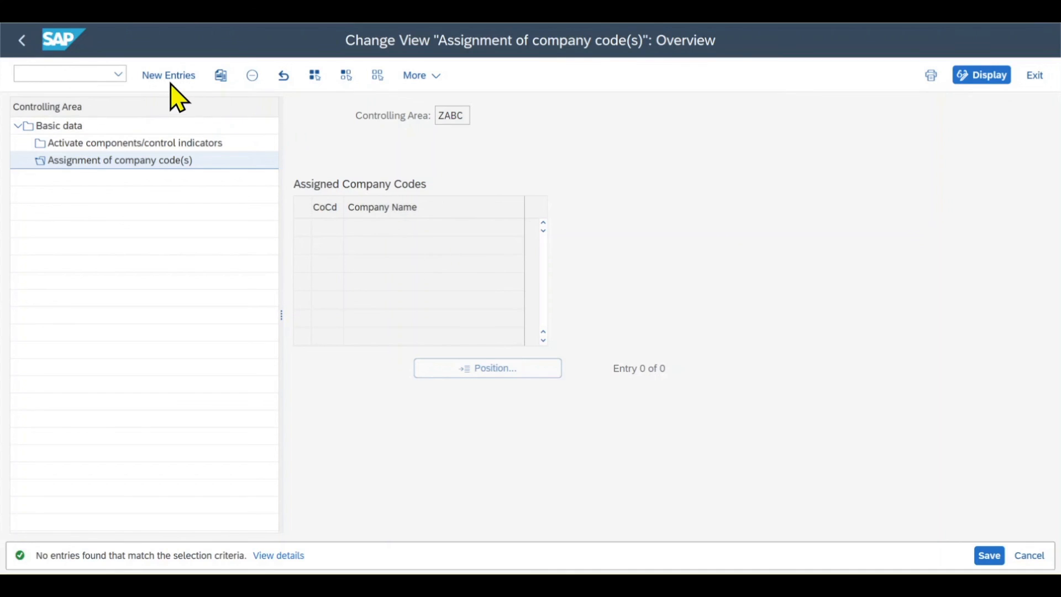
left_click(168, 75)
left_click(350, 228)
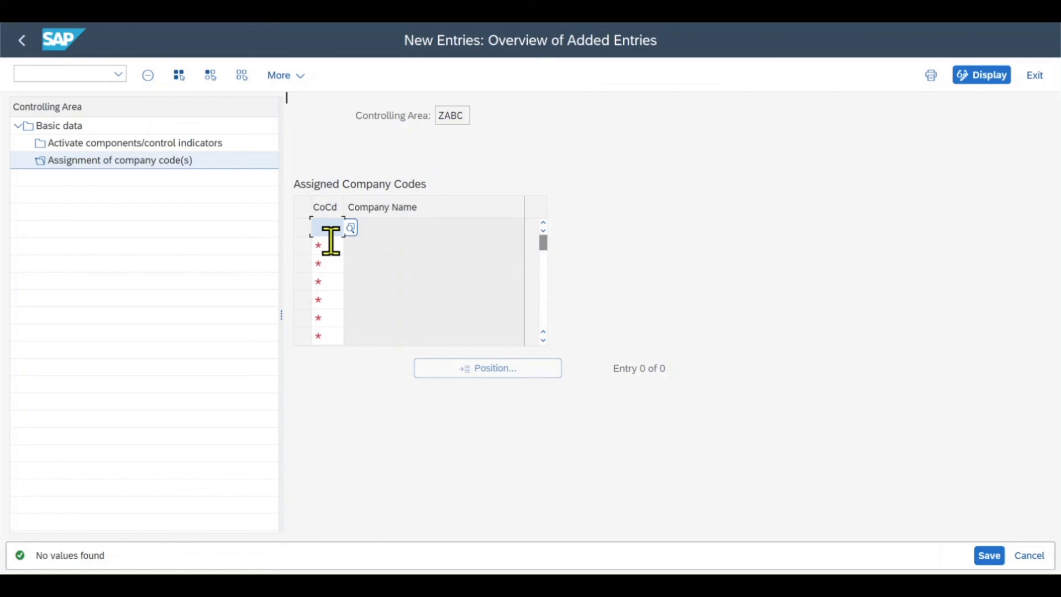
left_click(334, 233)
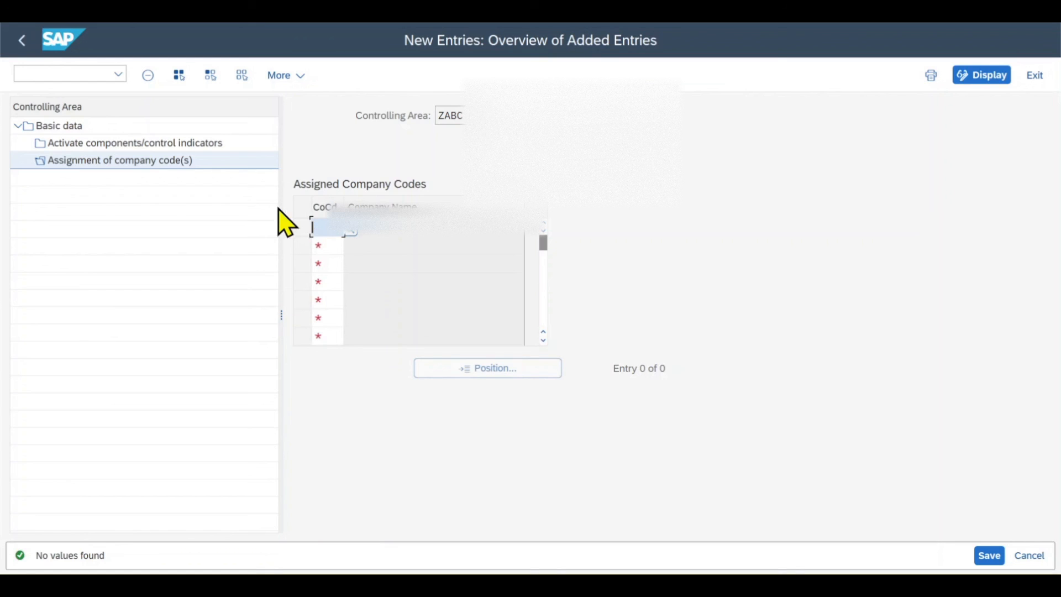
Step: Return to the overview and view controlling area 1000's assigned company codes (two listed)
left_click(22, 40)
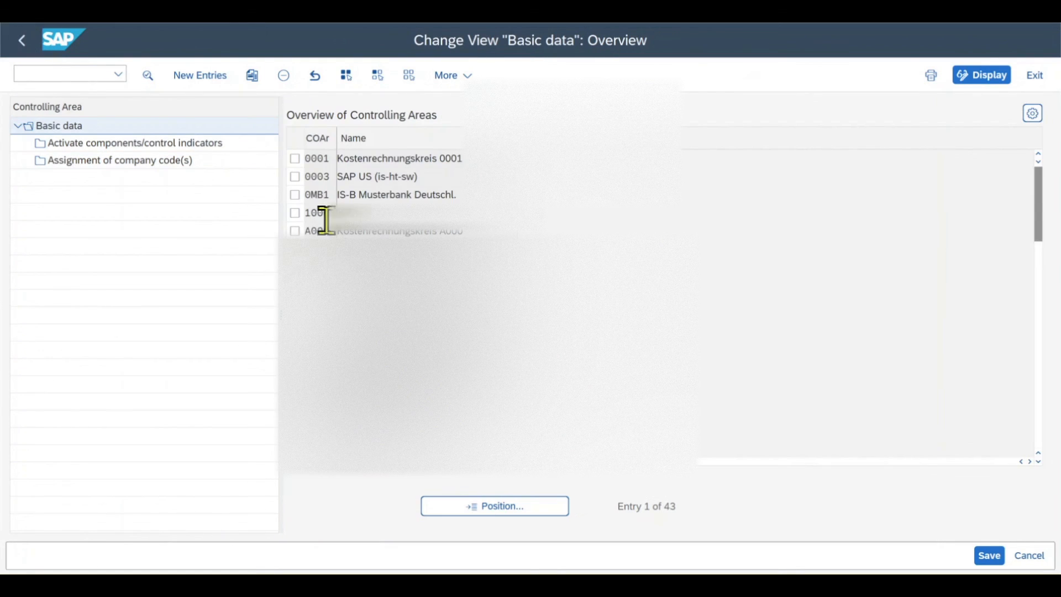
double_click(323, 214)
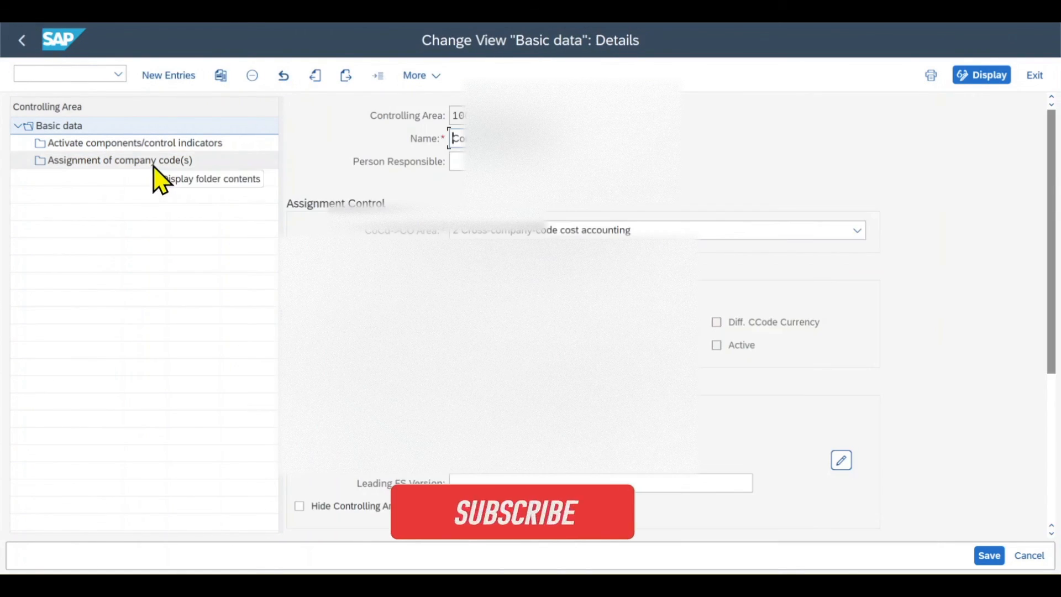
left_click(156, 162)
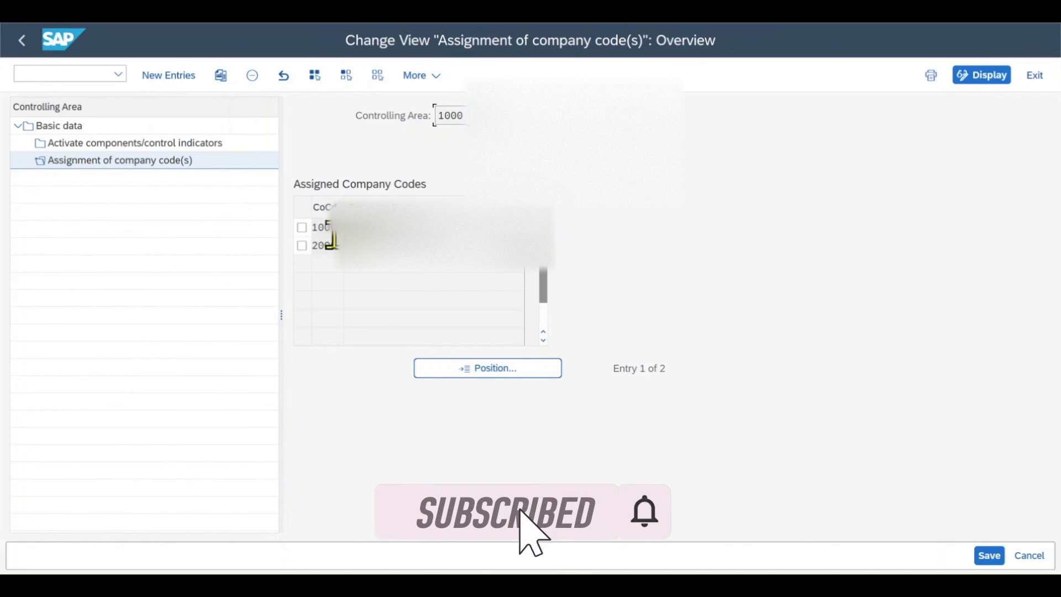